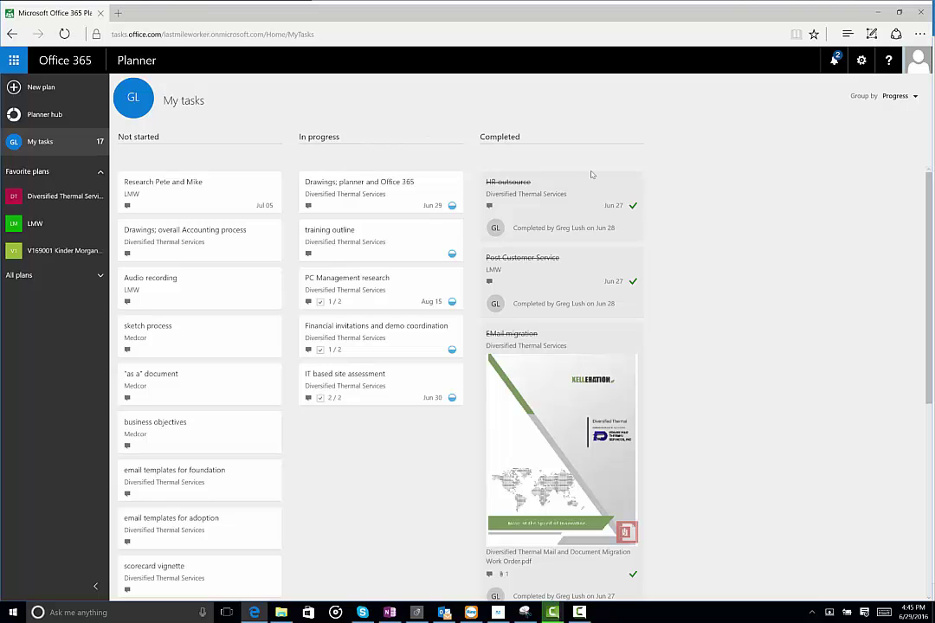
Step: Regroup the My tasks list by progress
scroll(679, 349, down, 4)
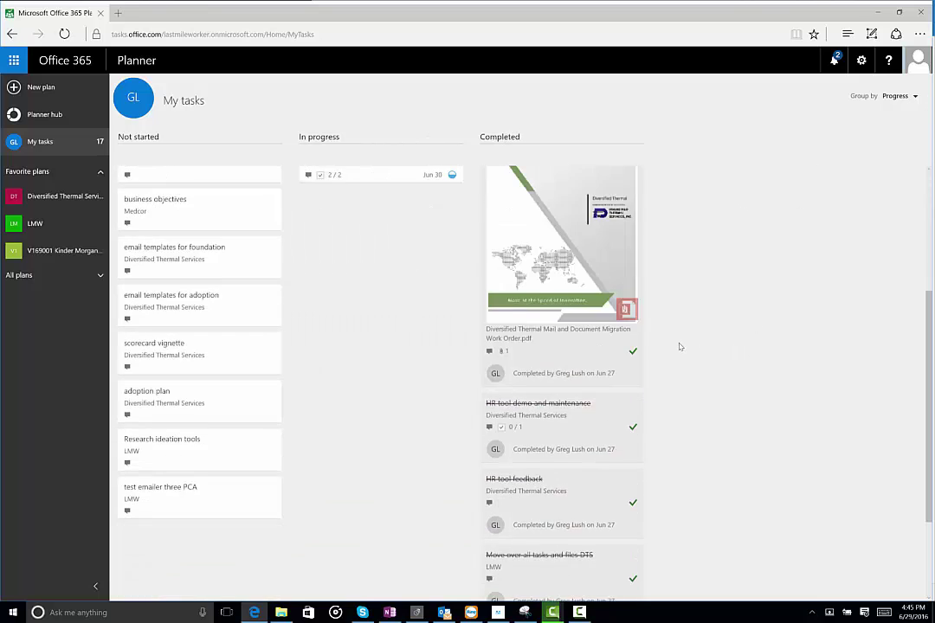
scroll(676, 346, up, 4)
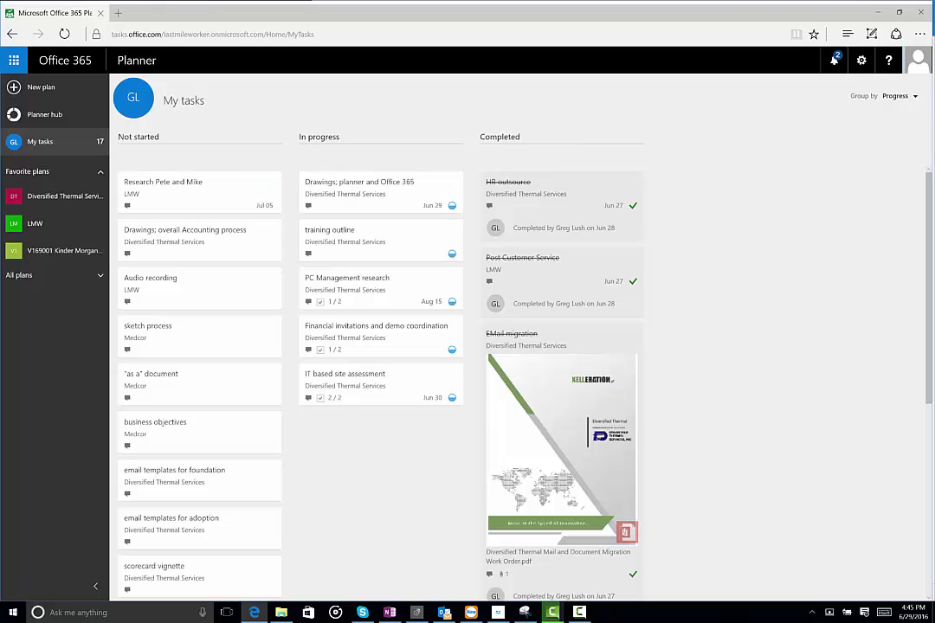
click(901, 98)
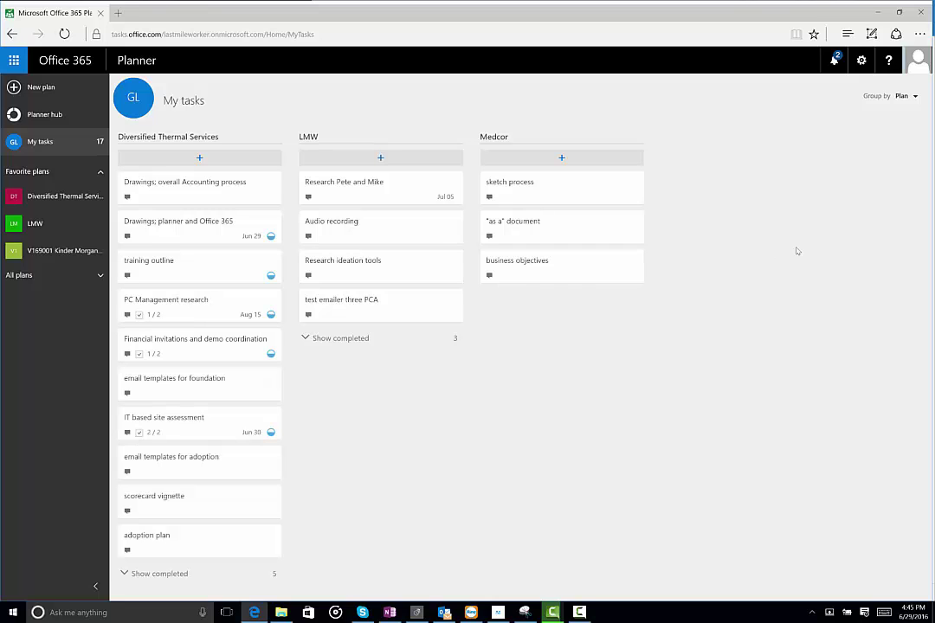
click(905, 99)
click(887, 118)
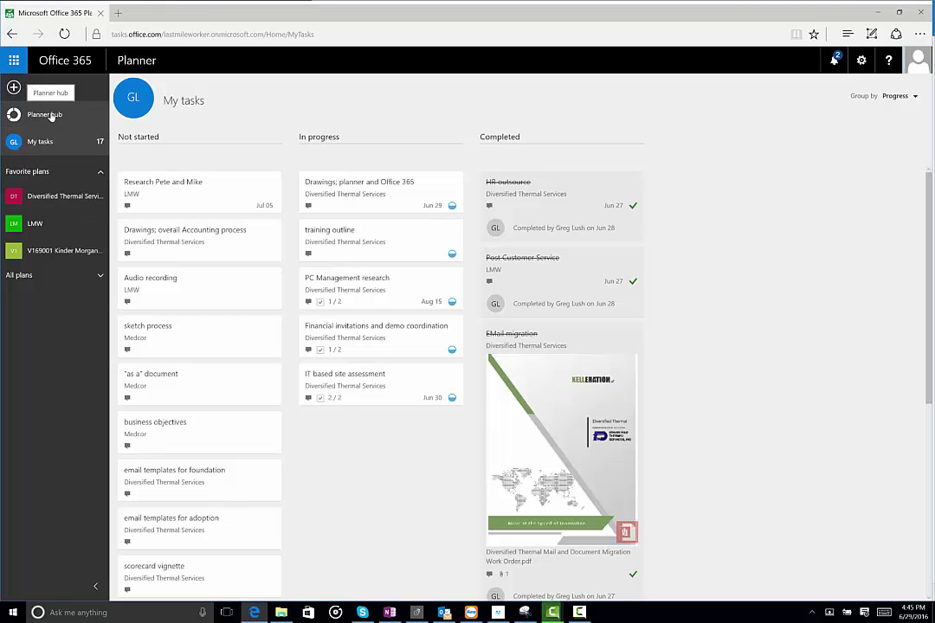
Step: Expand All plans, open the Medcor plan board, and check its ... menu without choosing anything
click(38, 277)
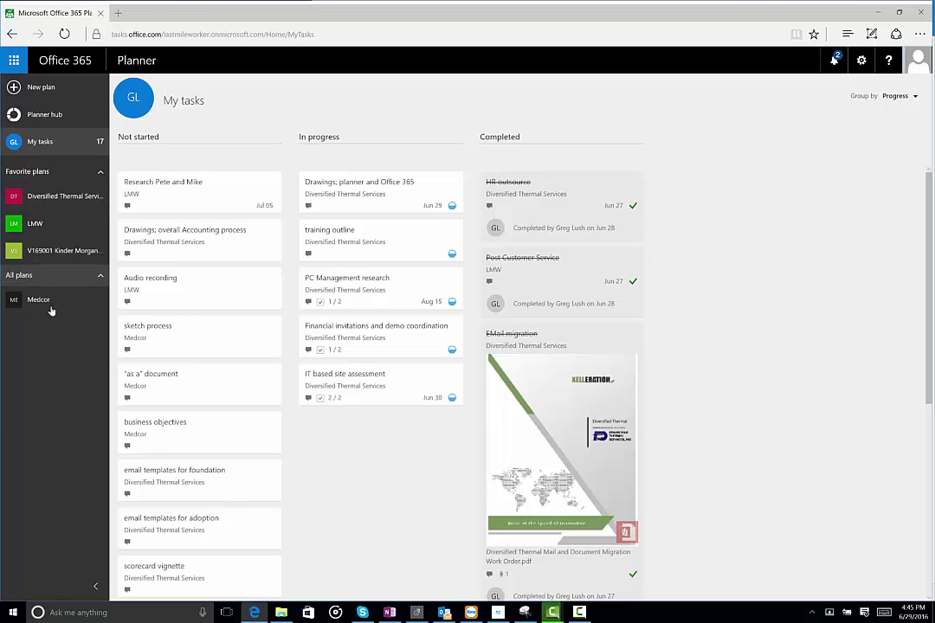
click(54, 303)
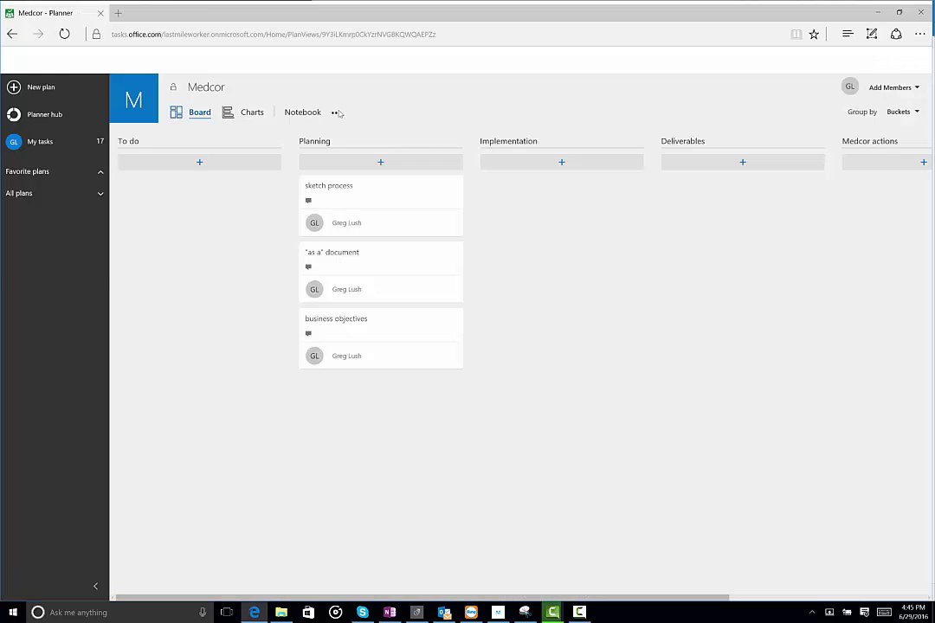
click(336, 113)
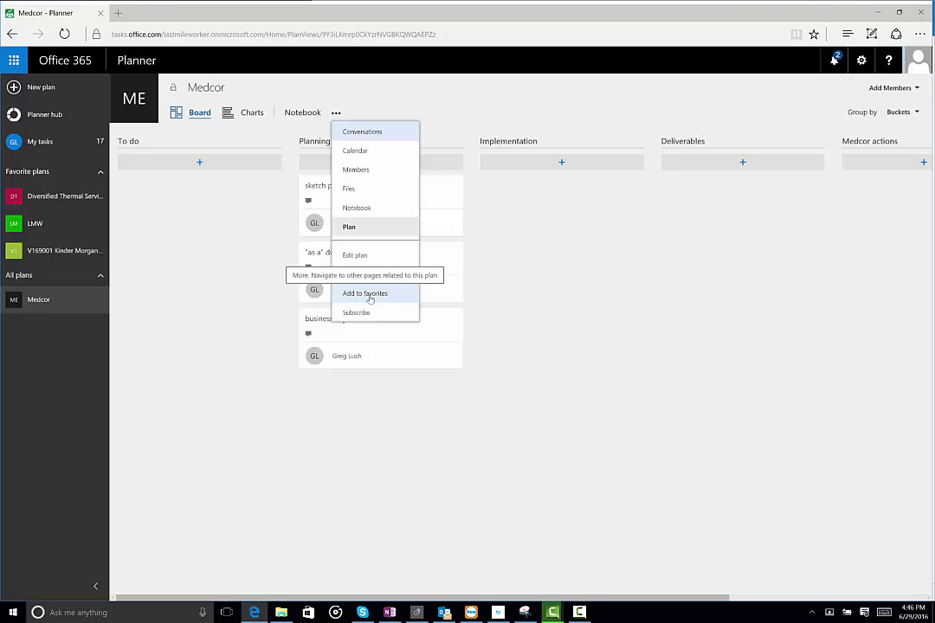
click(472, 296)
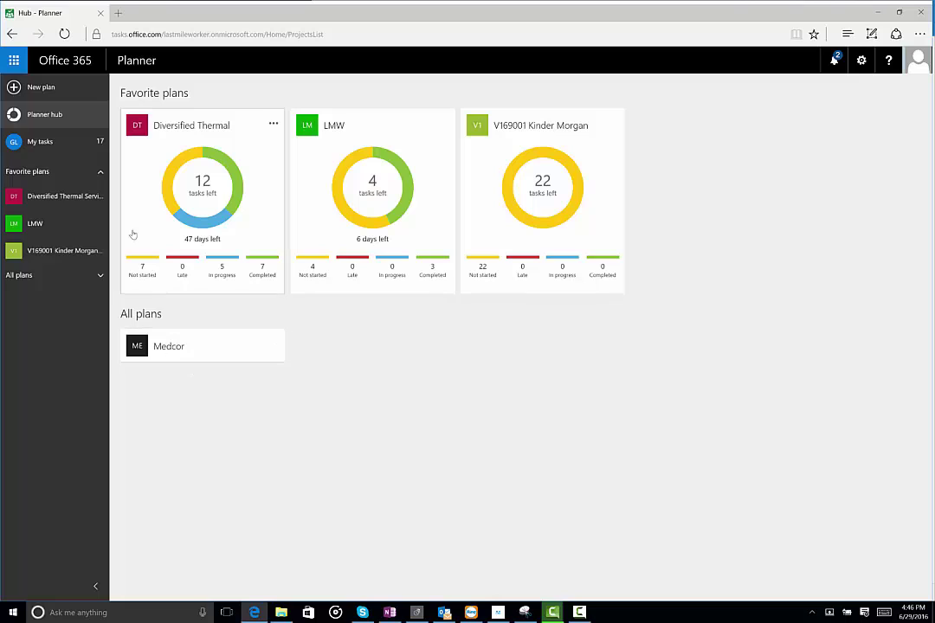
Step: Collapse and re-expand Favorite plans and All plans, then open Diversified Thermal Services
click(101, 172)
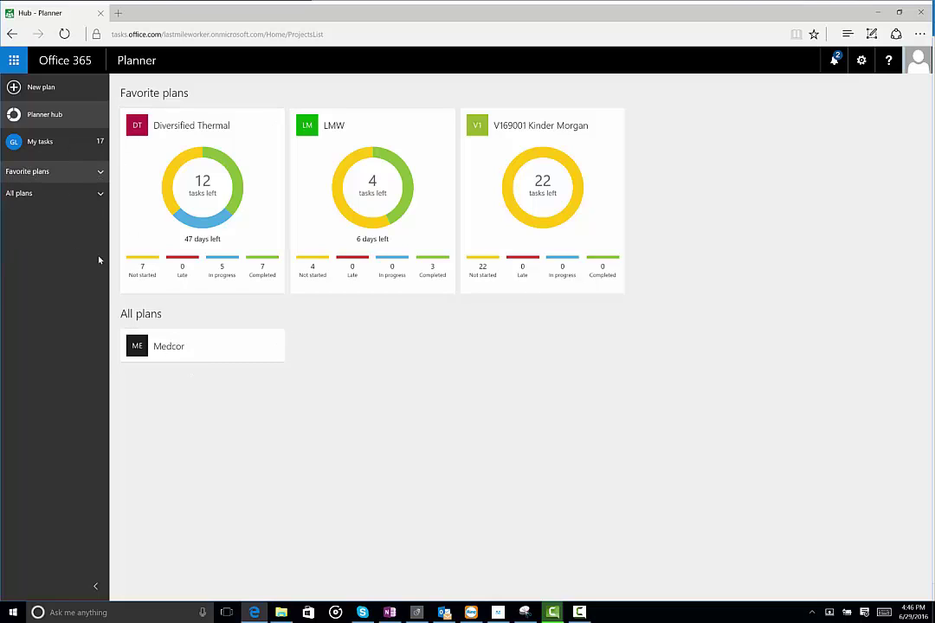
click(82, 172)
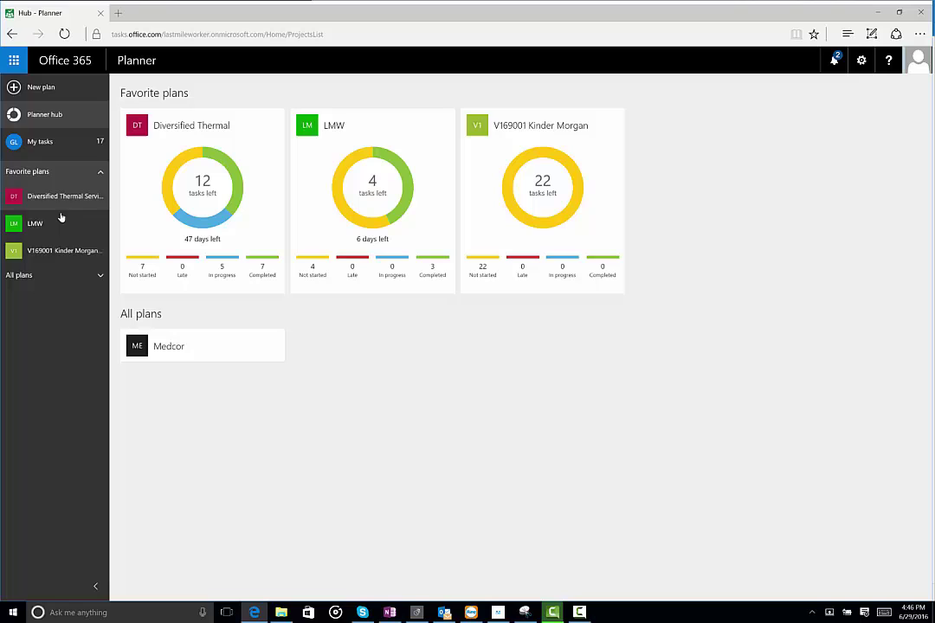
click(100, 278)
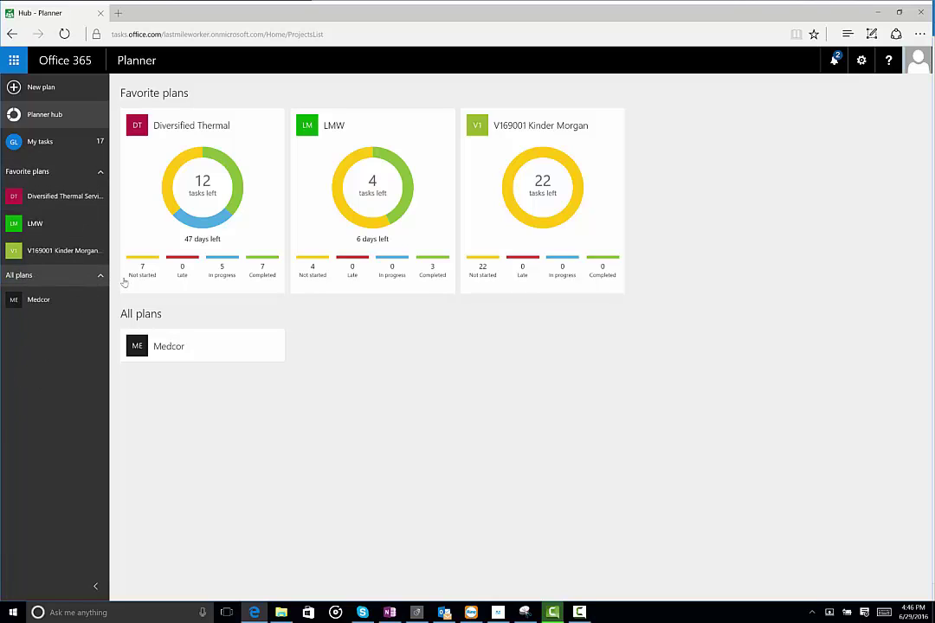
click(101, 277)
click(98, 277)
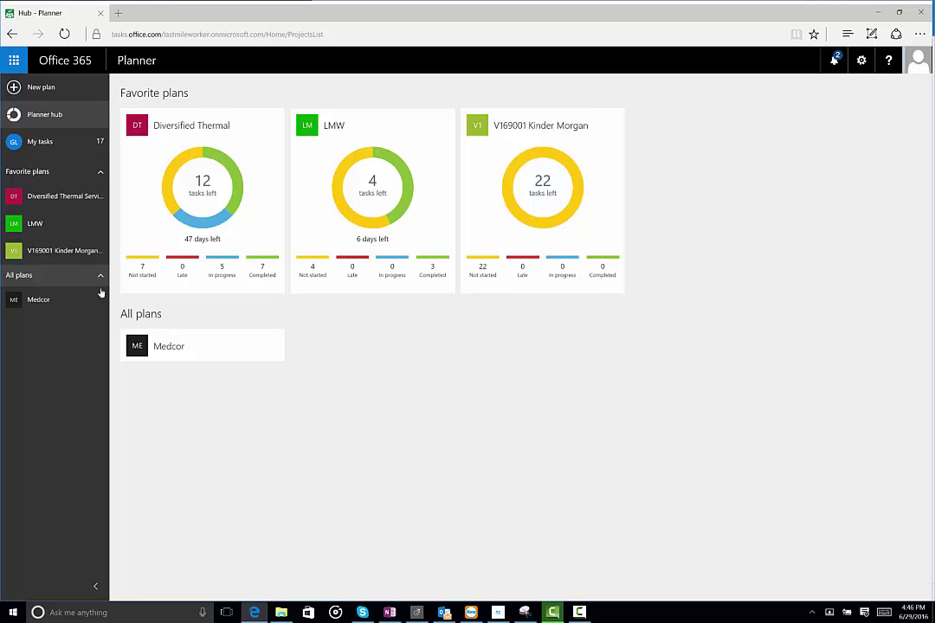
click(169, 349)
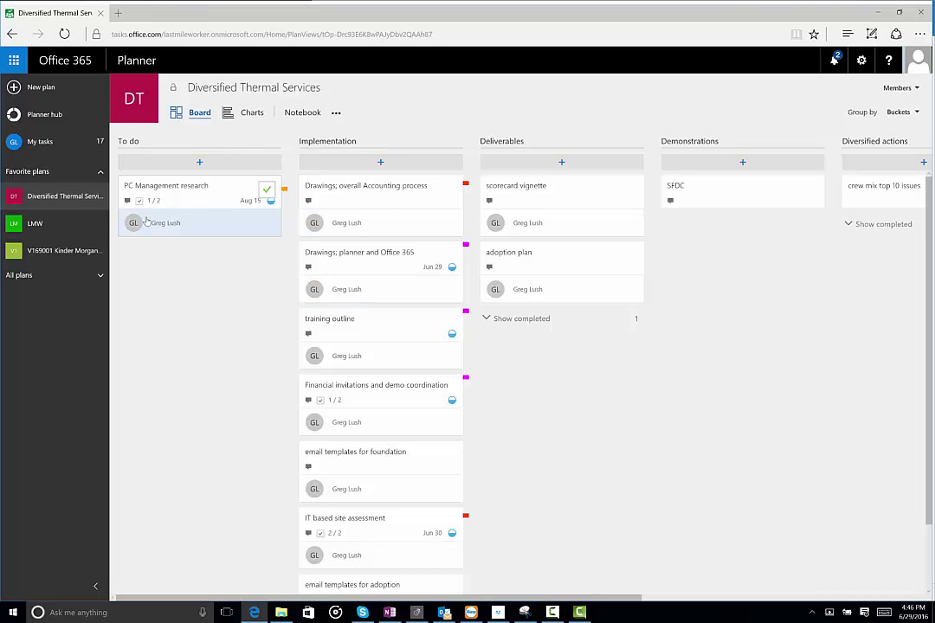
Step: Check the Diversified Thermal Services plan members, then review the board's bucket columns
click(899, 88)
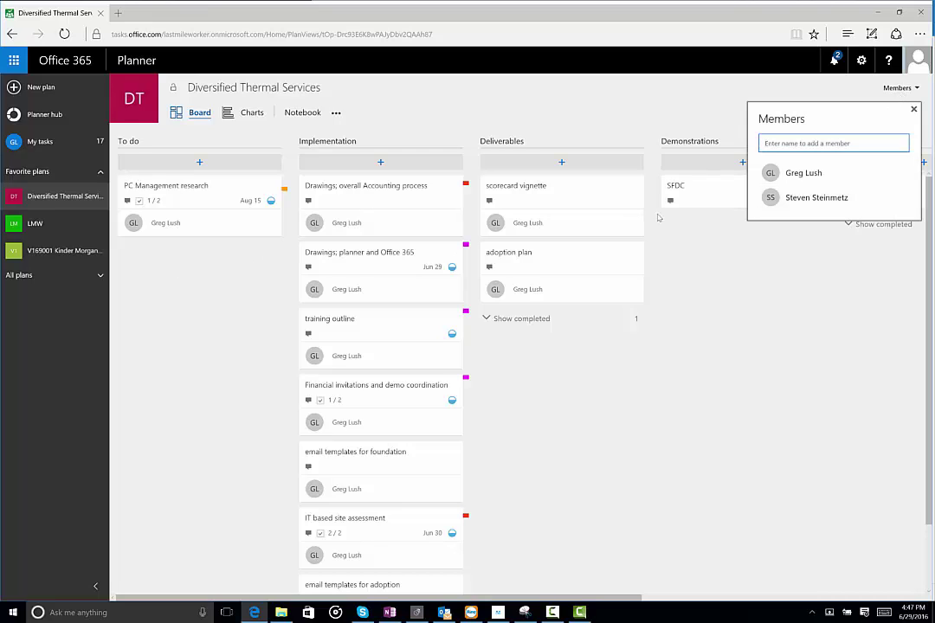
click(736, 335)
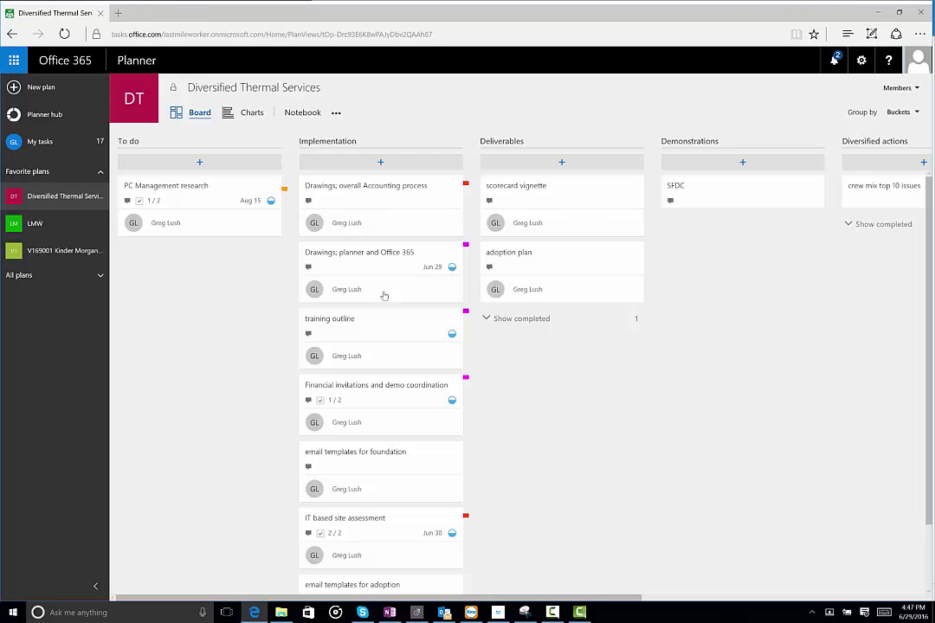
click(267, 188)
Step: Show the plan's charts with the task list grouped by Assigned to, then by Progress
click(249, 115)
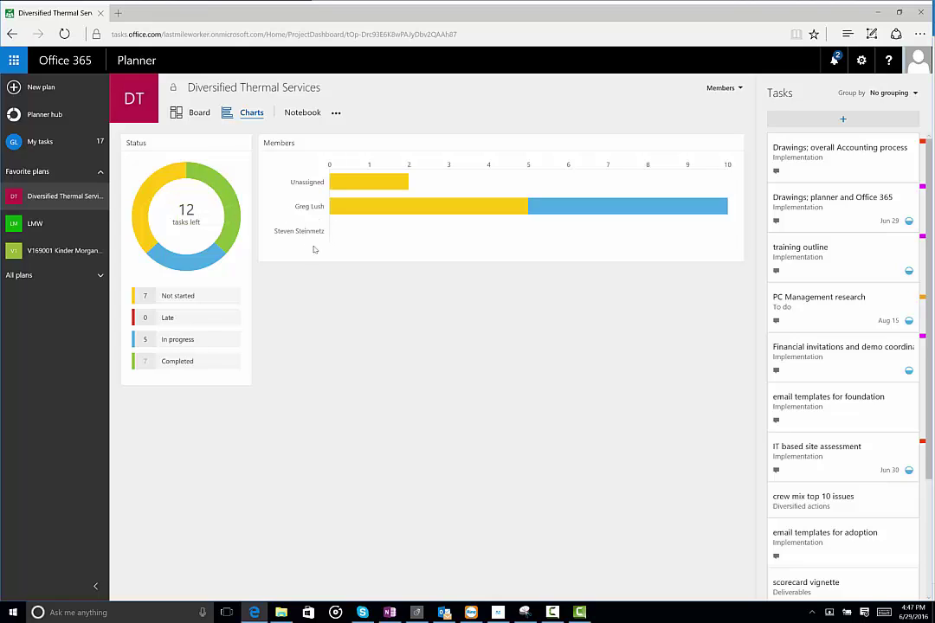
click(889, 92)
click(855, 130)
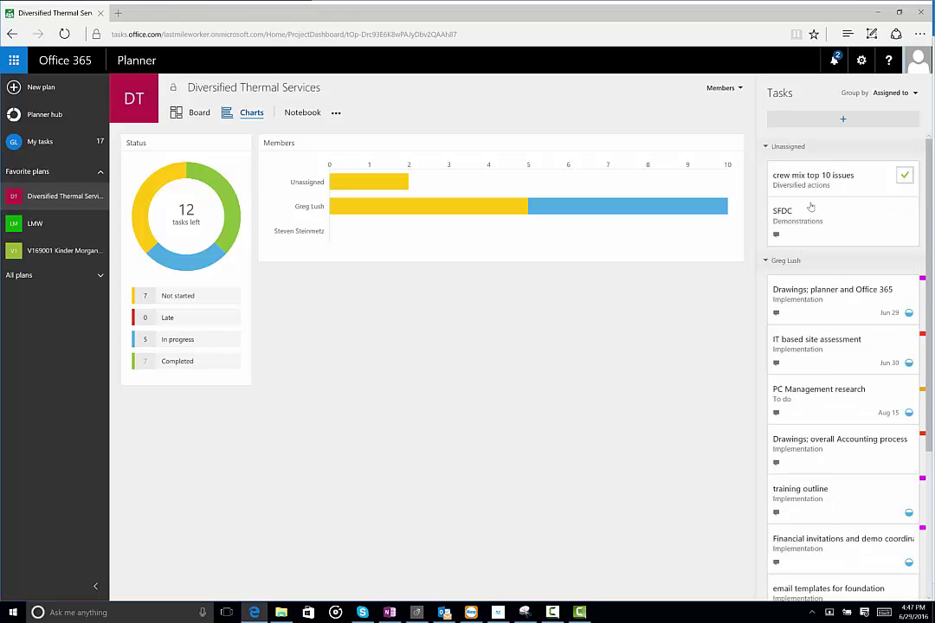
click(891, 92)
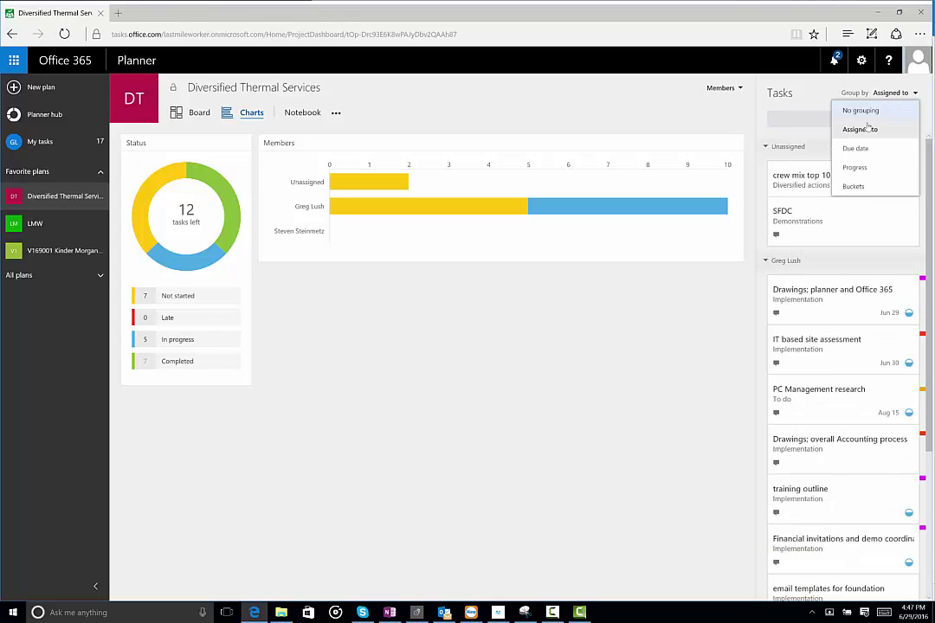
click(855, 168)
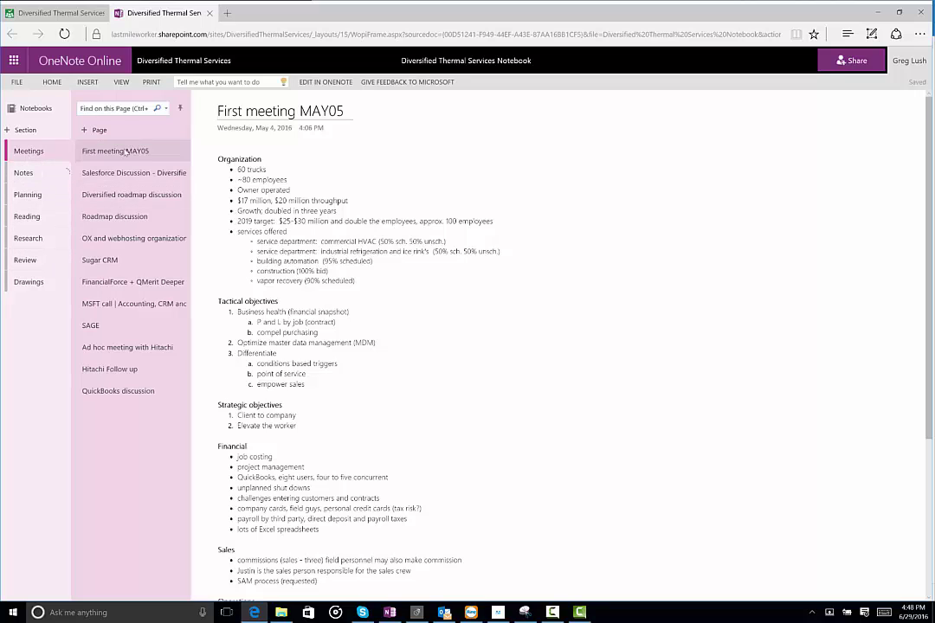
Step: Browse the Notes, Planning, Reading and Research sections, ending on the Sage LIVE page
click(24, 172)
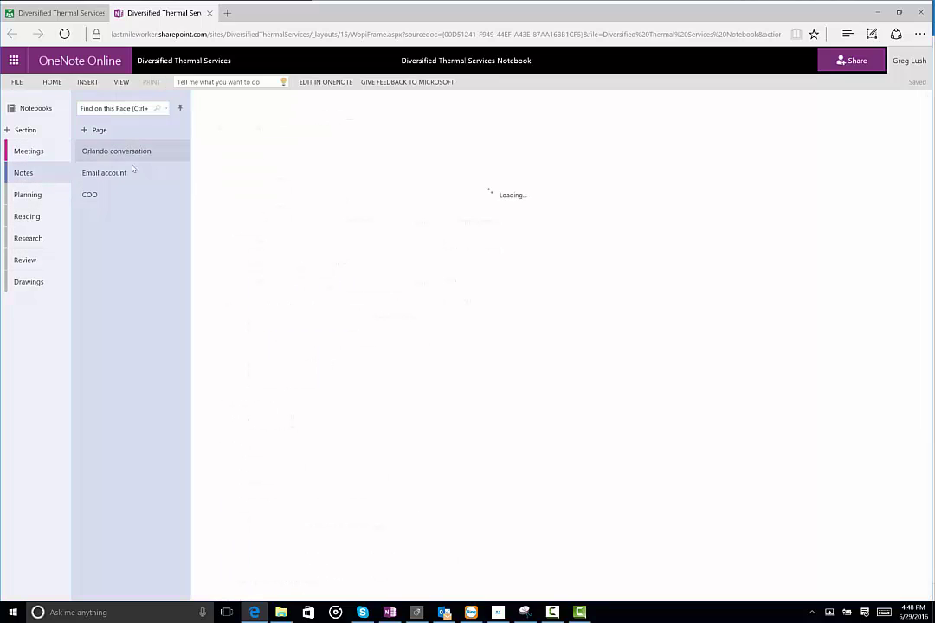
click(32, 201)
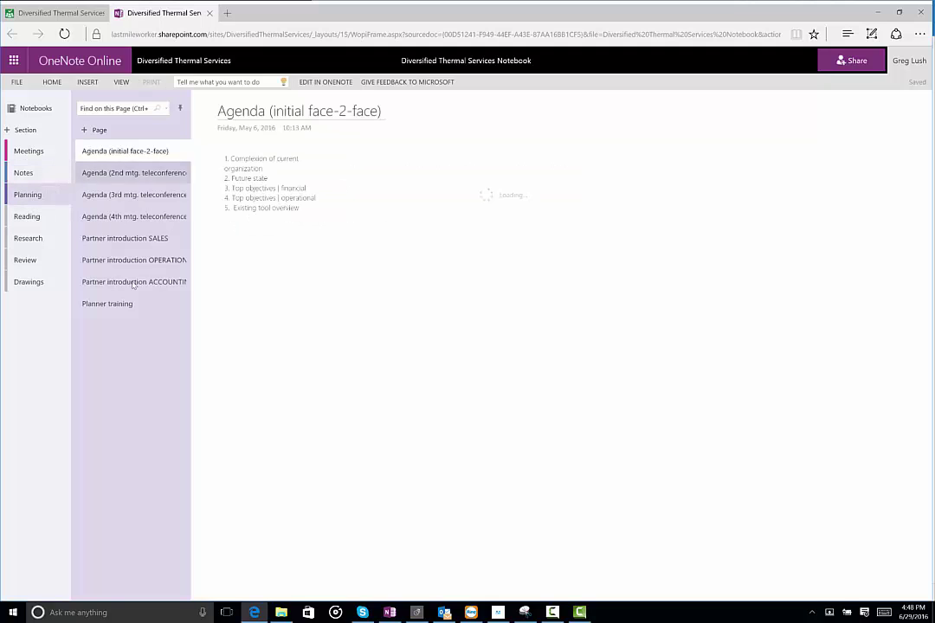
click(27, 217)
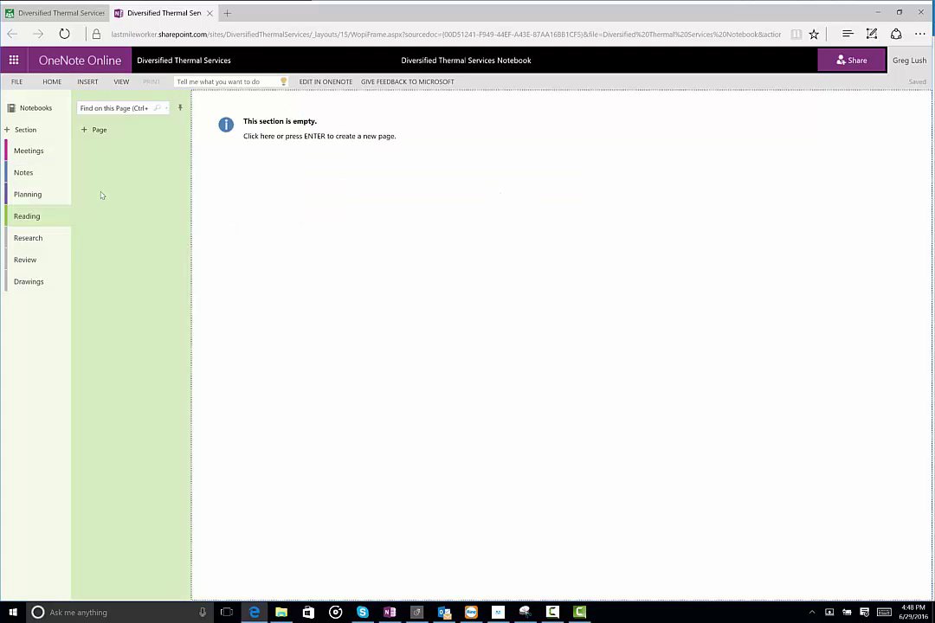
click(35, 239)
click(103, 194)
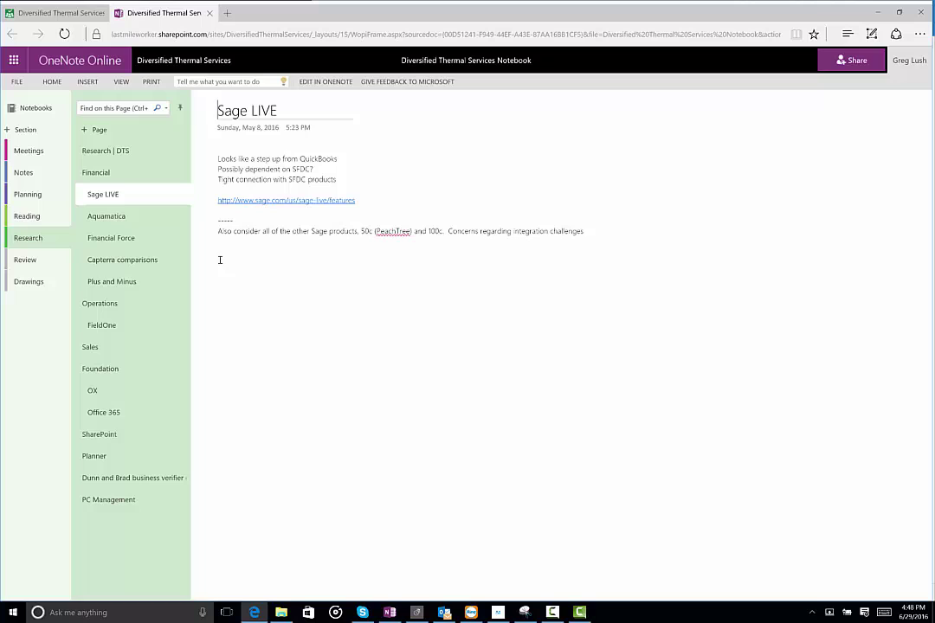
Step: From the Planner charts, open the group calendar through the plan's ... menu in week view
click(56, 13)
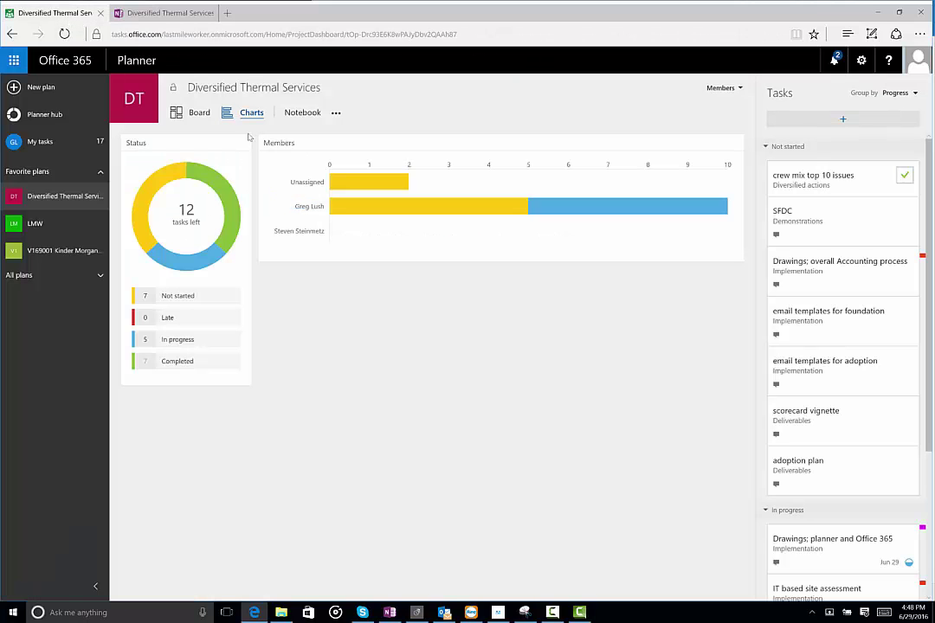
click(336, 112)
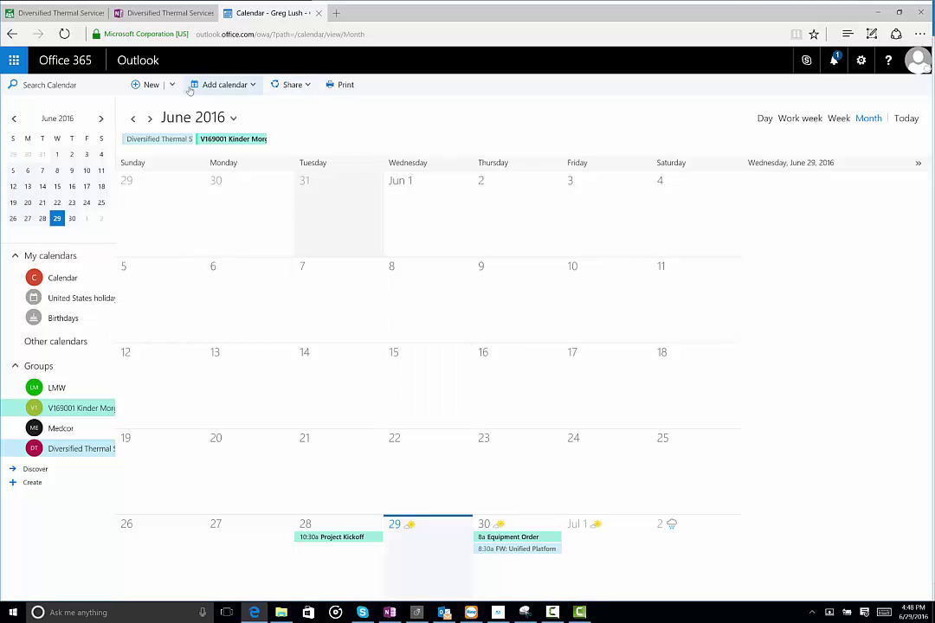
click(838, 118)
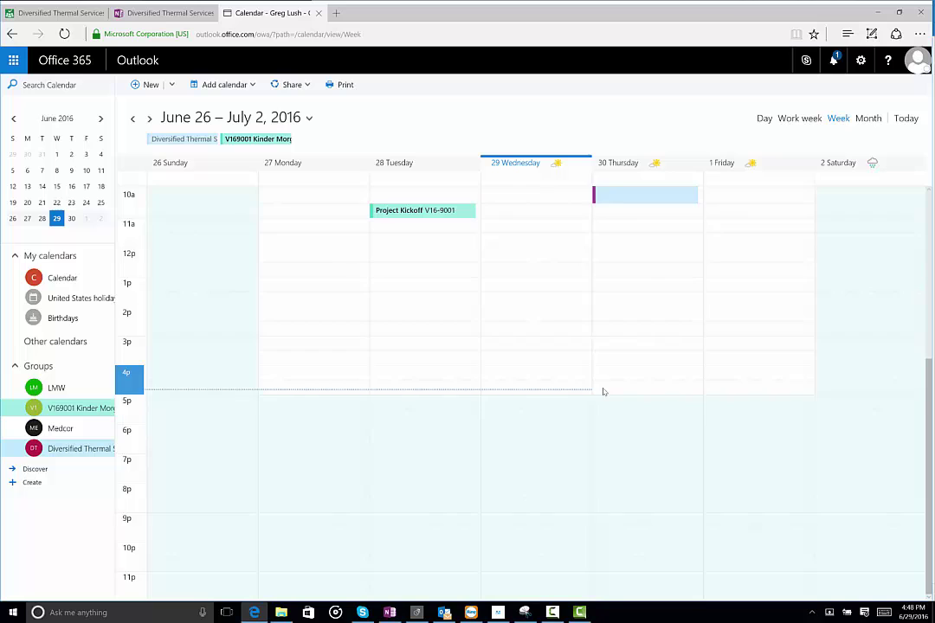
scroll(603, 393, up, 3)
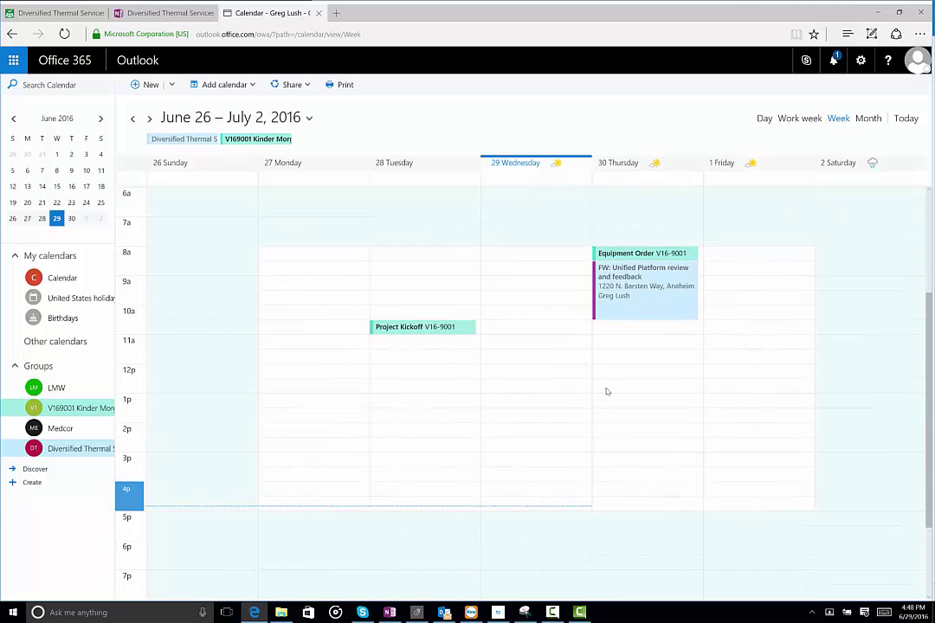
Step: Step to July 10–16 and back to July 3–9, then select Expected Equipment Delivery
click(149, 118)
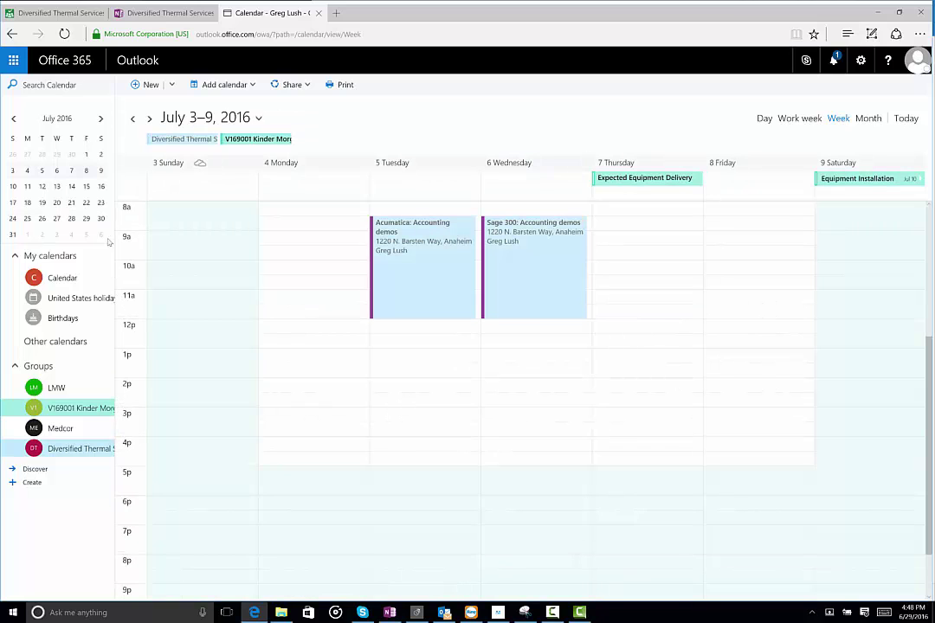
click(149, 117)
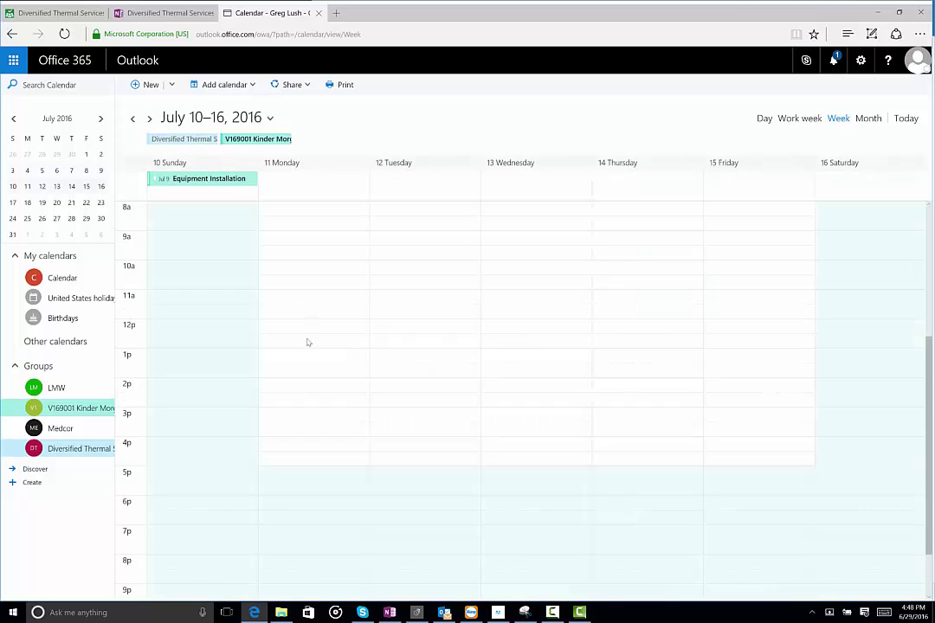
scroll(330, 367, up, 2)
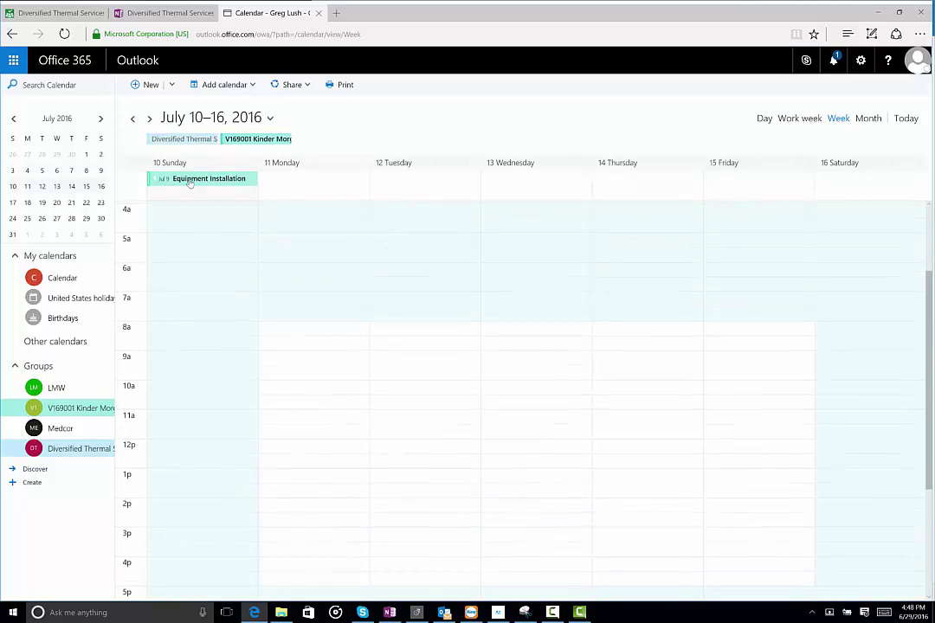
click(133, 118)
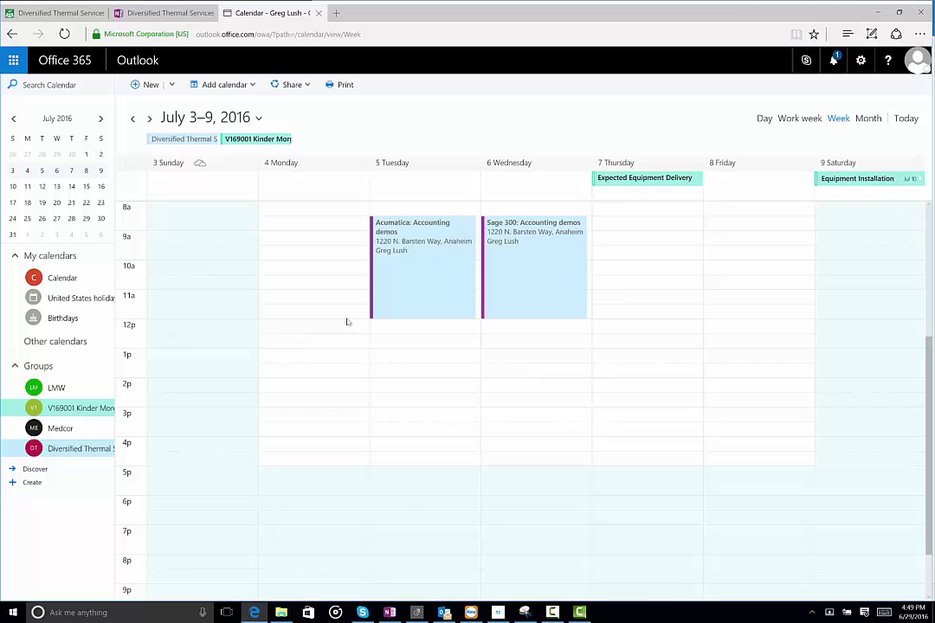
scroll(486, 345, up, 2)
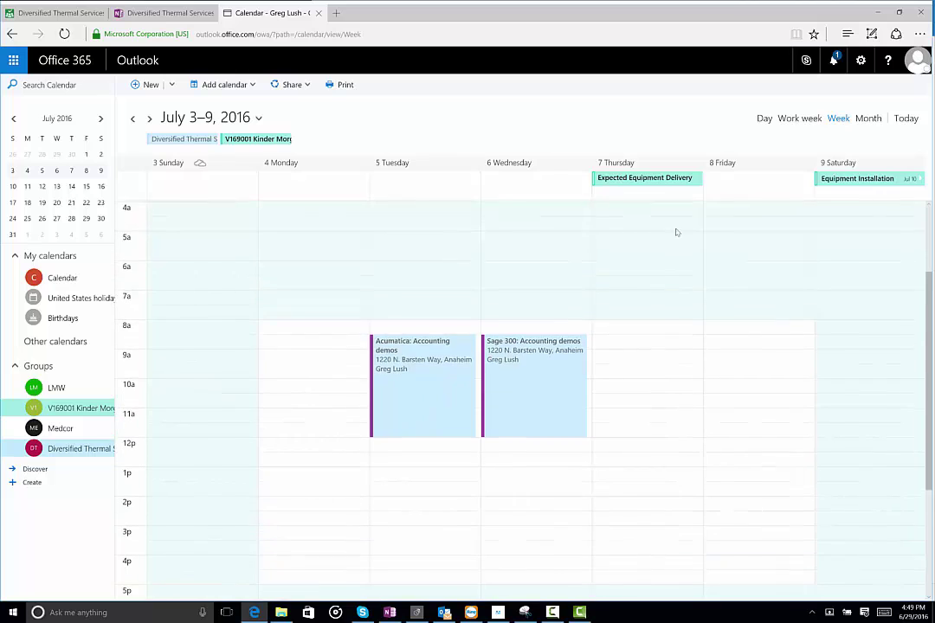
click(651, 180)
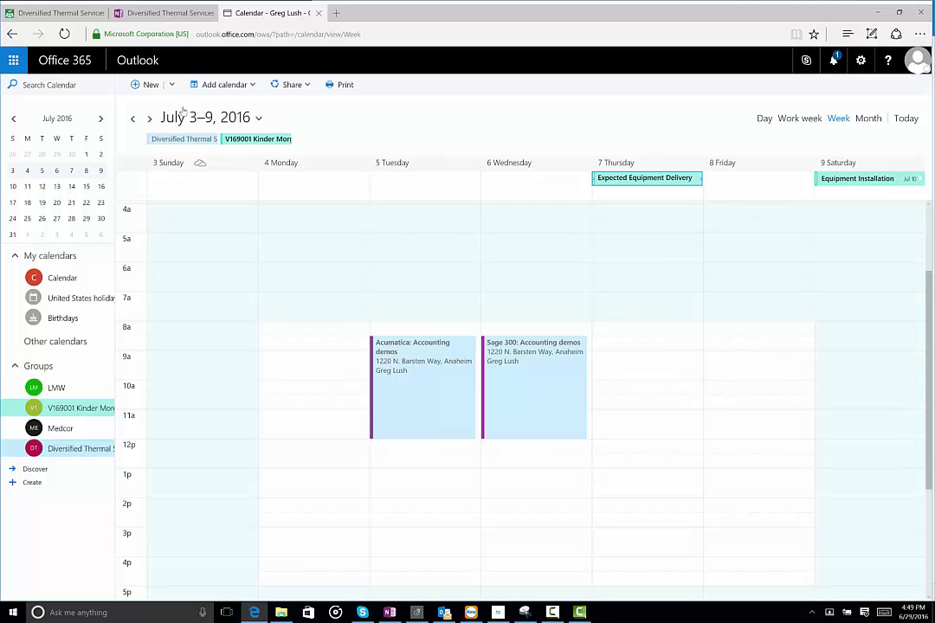
Step: Check the Add calendar sources, start a quick July 4 event, then return to Planner
click(214, 82)
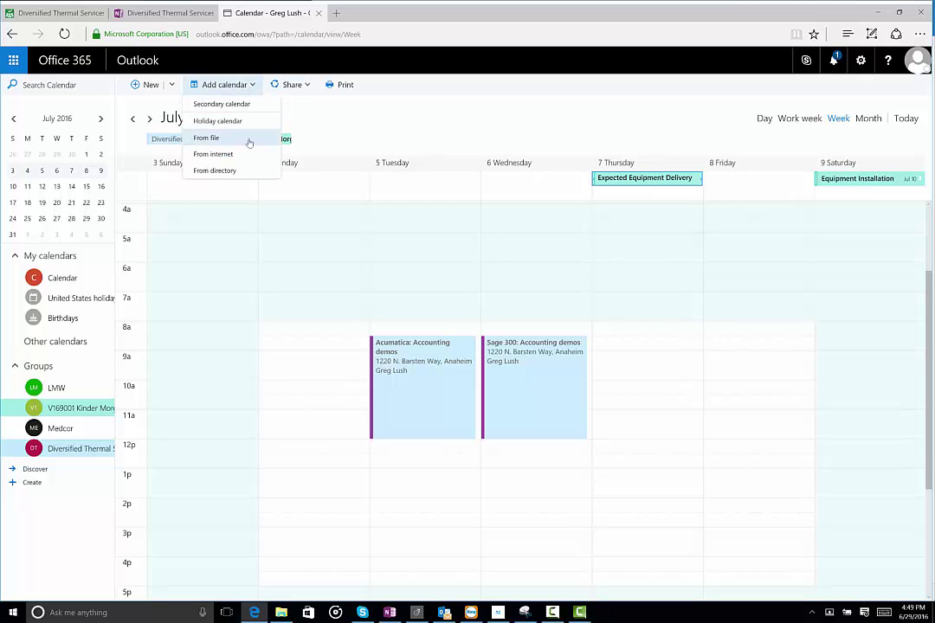
click(316, 407)
click(313, 402)
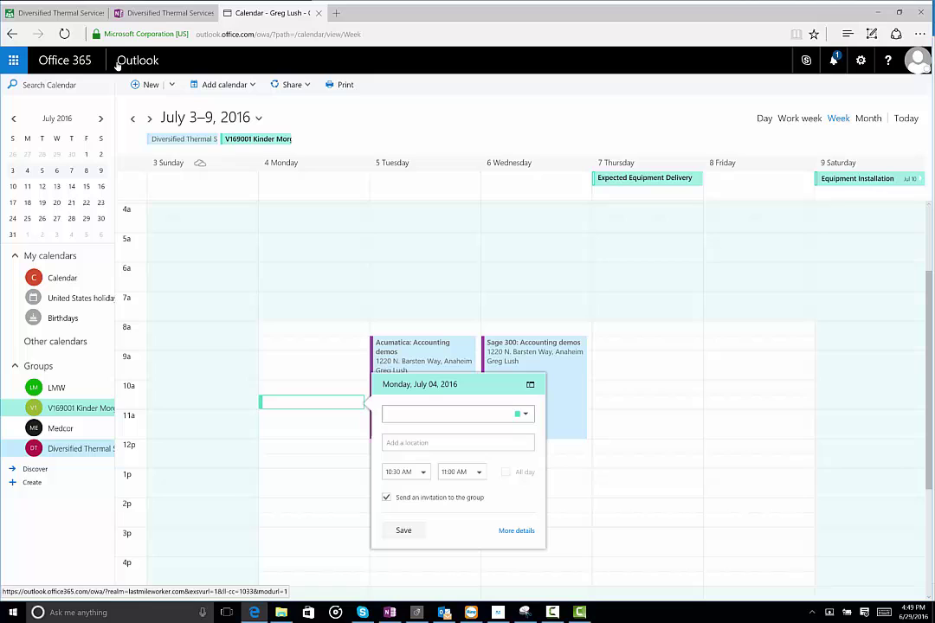
click(60, 13)
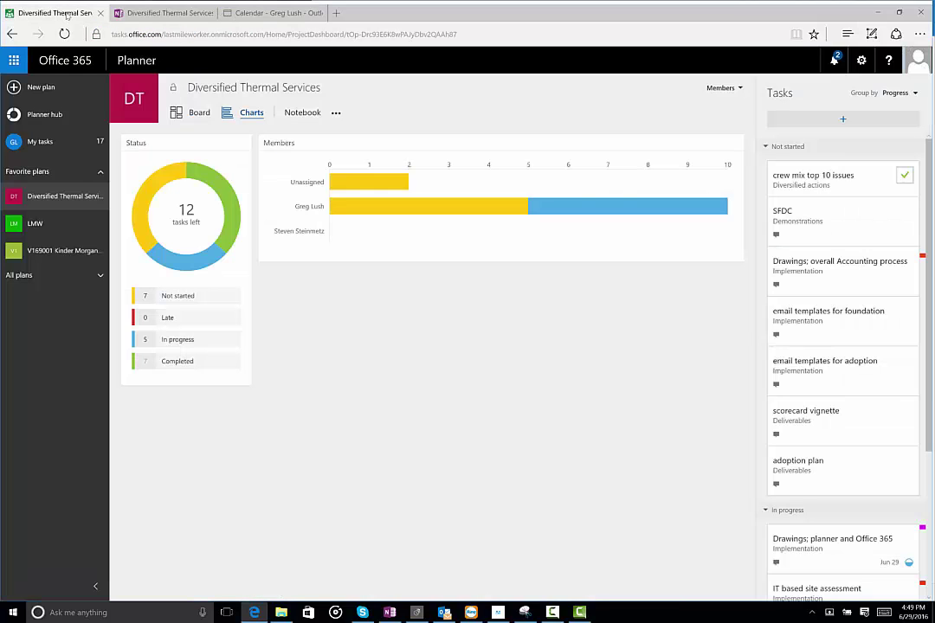
Step: Open the plan's Files and browse to Booking and General Job Info > Contracts-PO-WO
click(336, 113)
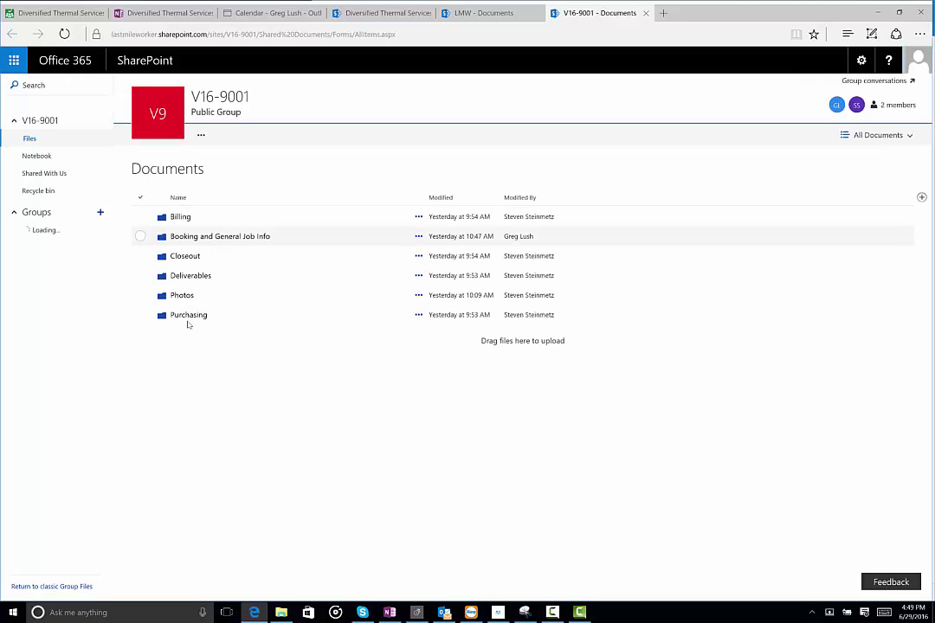
click(208, 237)
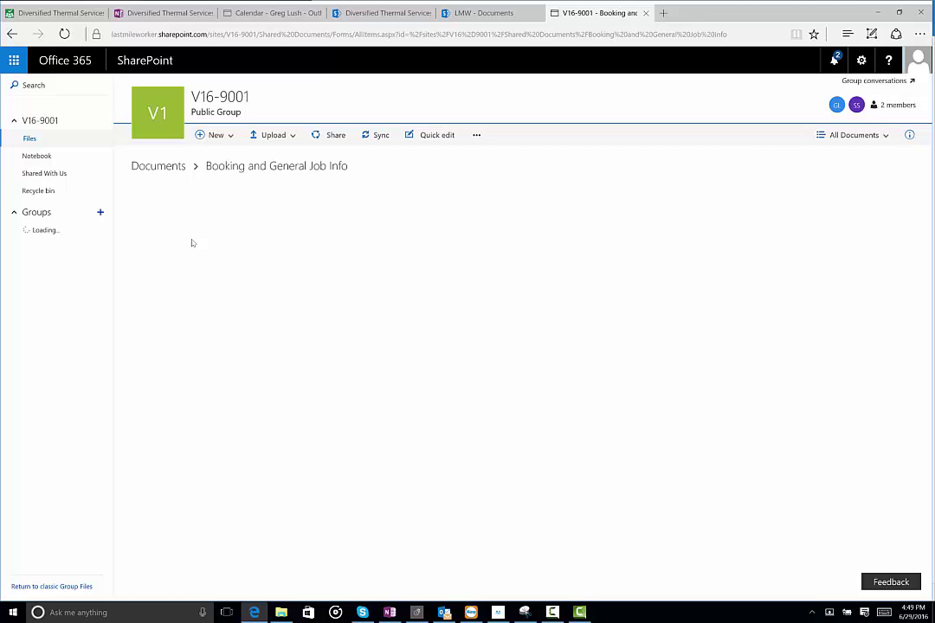
click(200, 212)
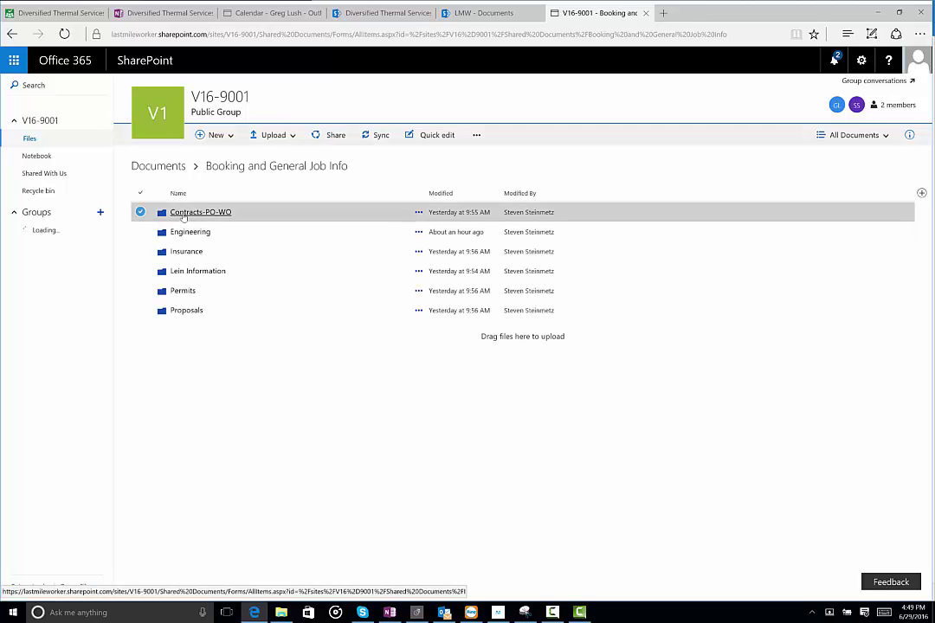
Step: Search the group files for 'nich', view all results, then close the SharePoint tab
click(23, 85)
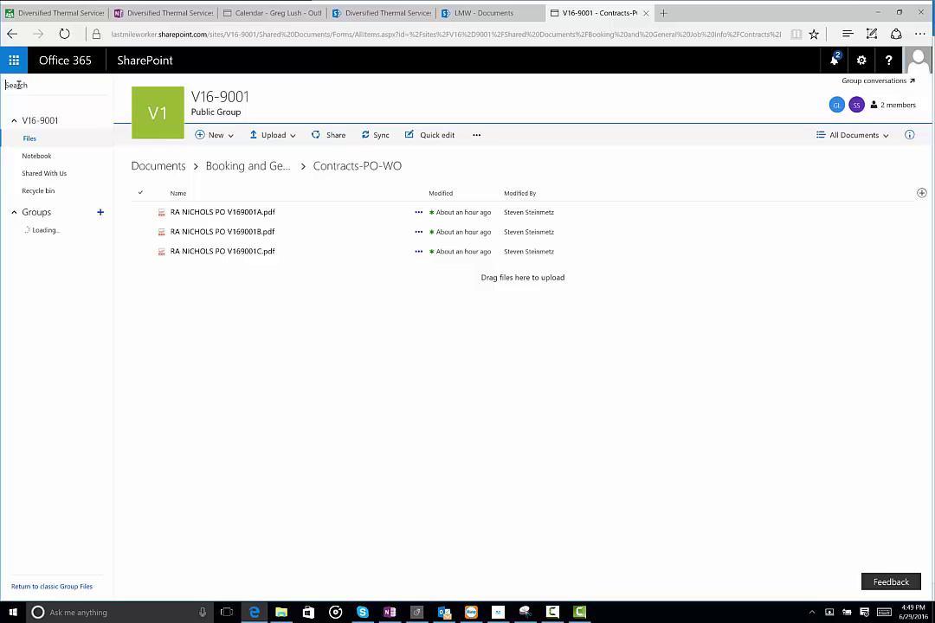
text(nich)
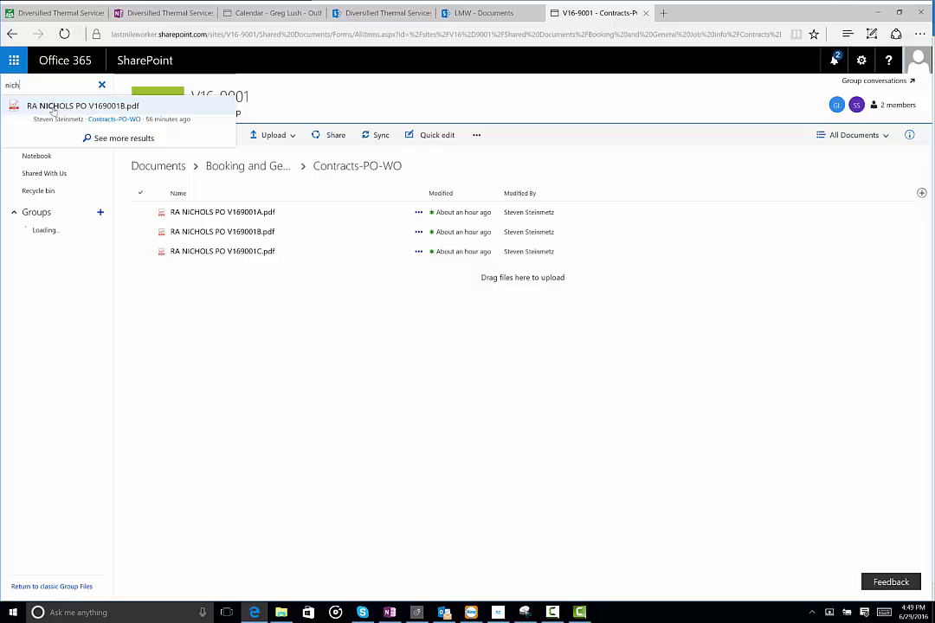
click(98, 138)
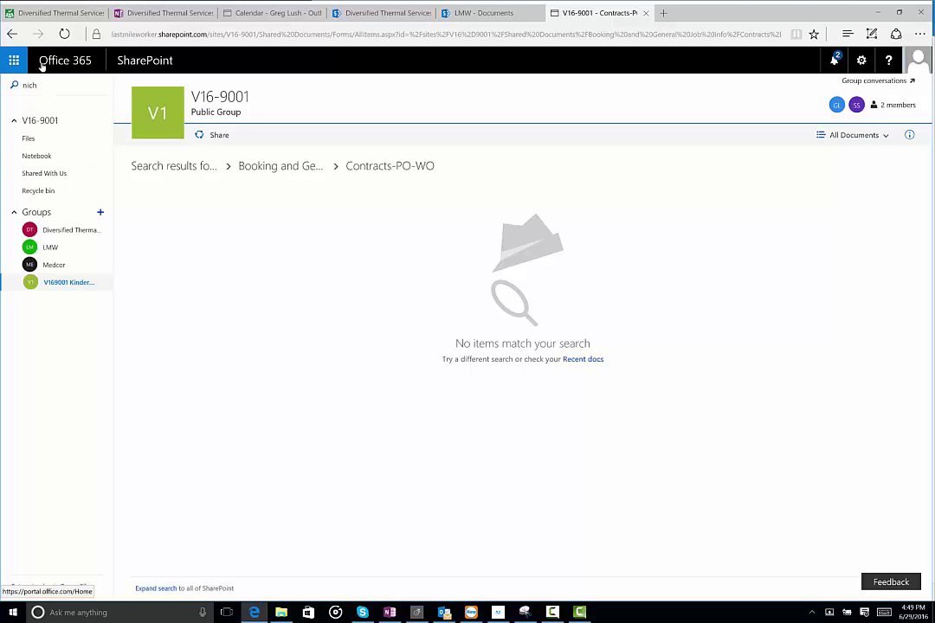
click(646, 13)
Step: Open the plan's Members page, inspect one member's actions list, then return to the Planner charts
click(54, 13)
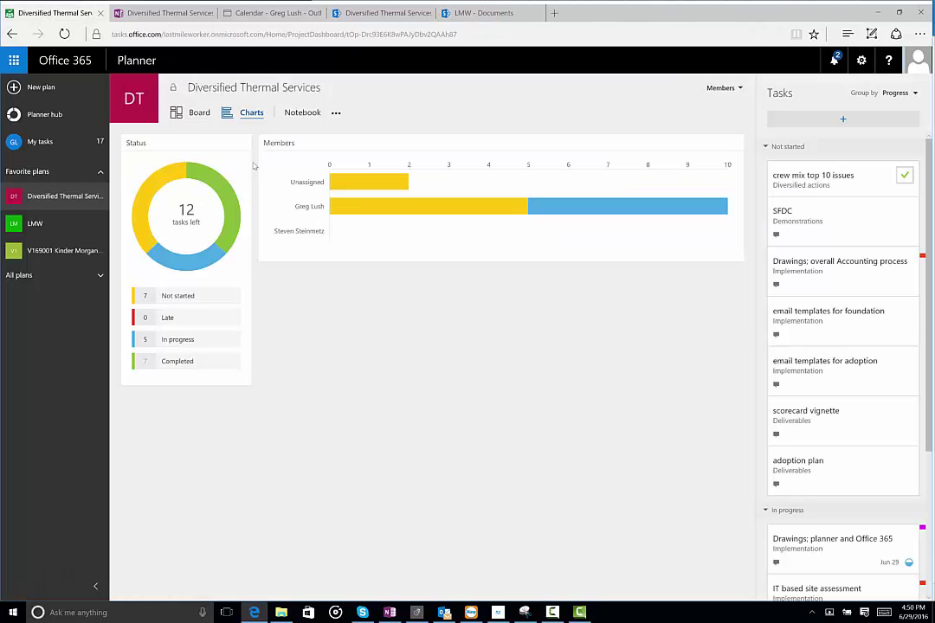
click(336, 112)
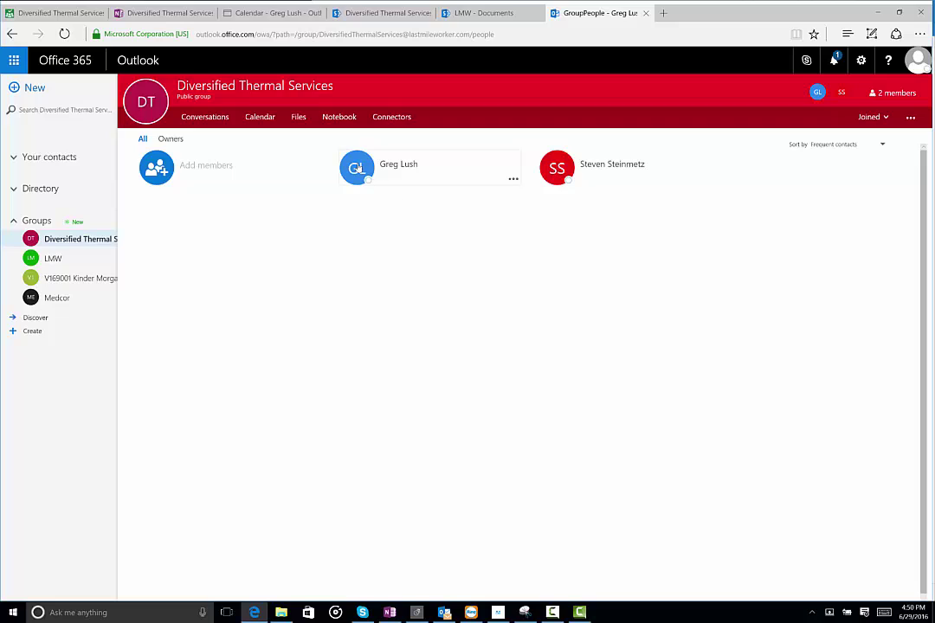
click(513, 179)
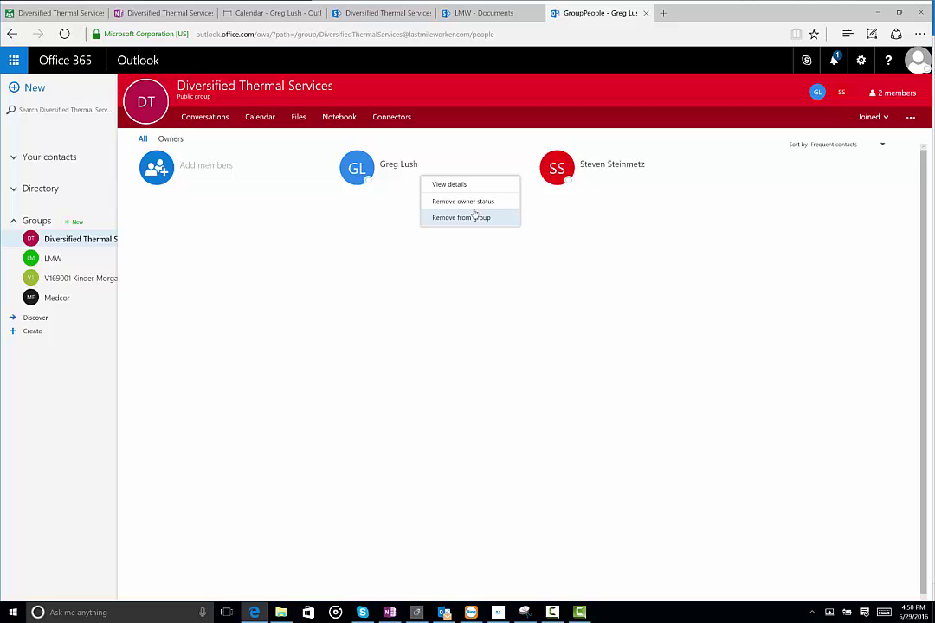
click(353, 280)
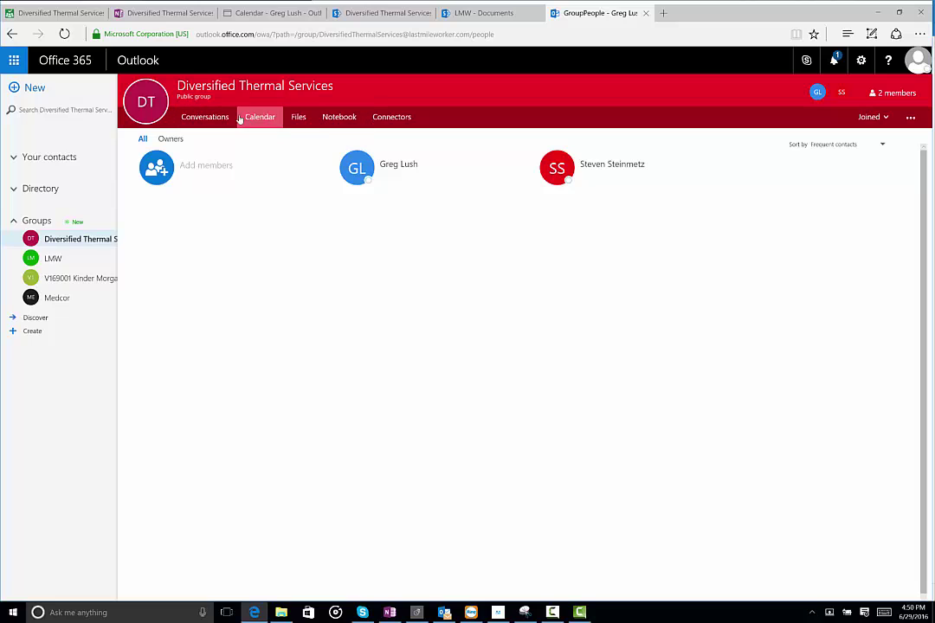
click(52, 13)
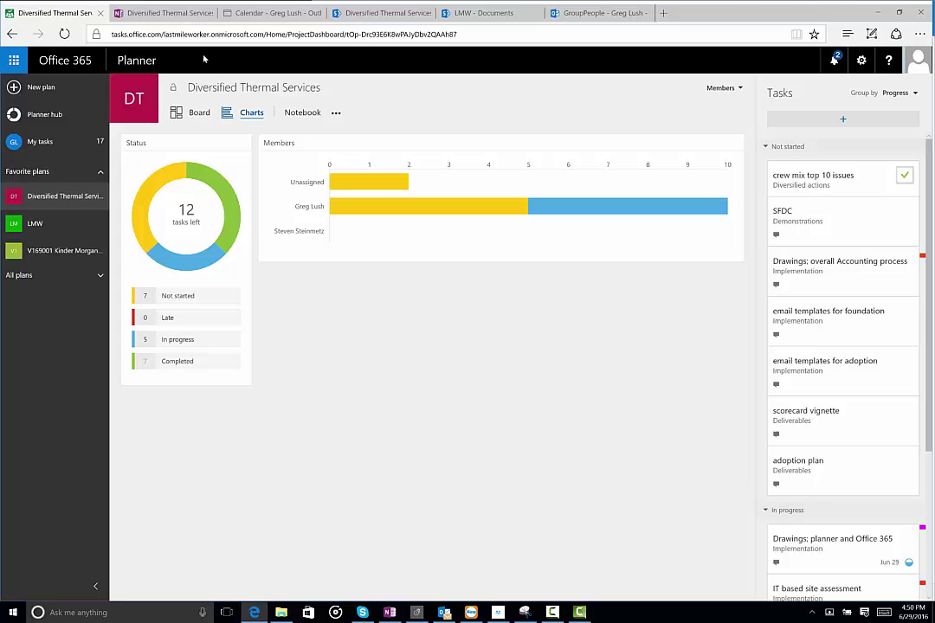
Step: Visit the V169001 Kinder Morgan plan and its menu, then go back to Diversified Thermal Services
click(336, 112)
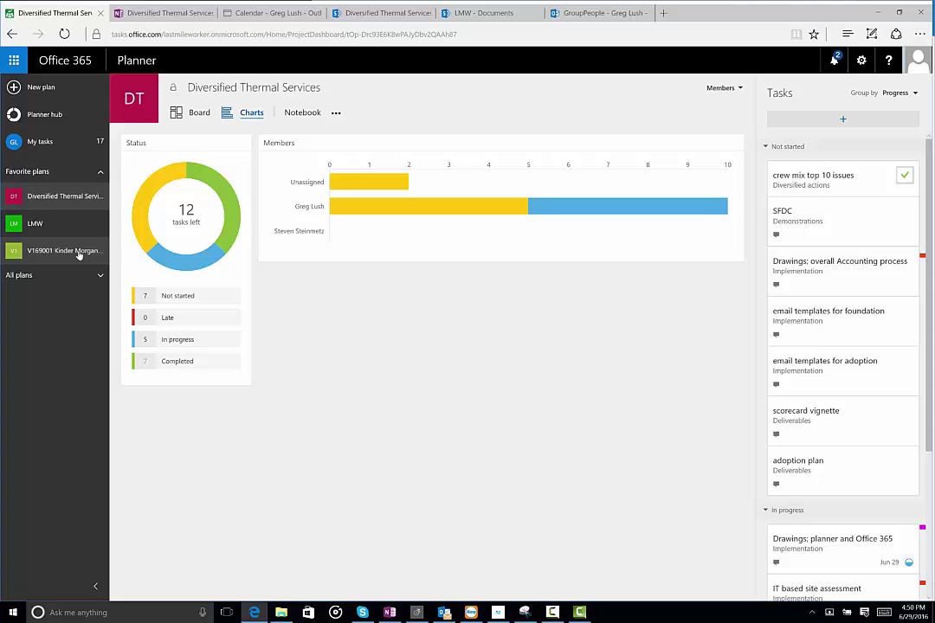
click(91, 253)
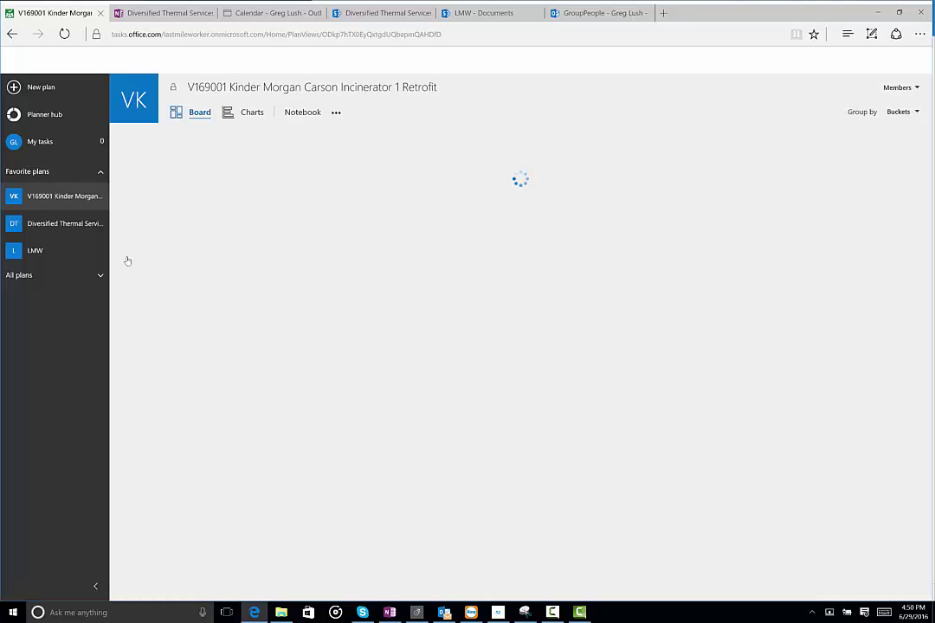
click(336, 113)
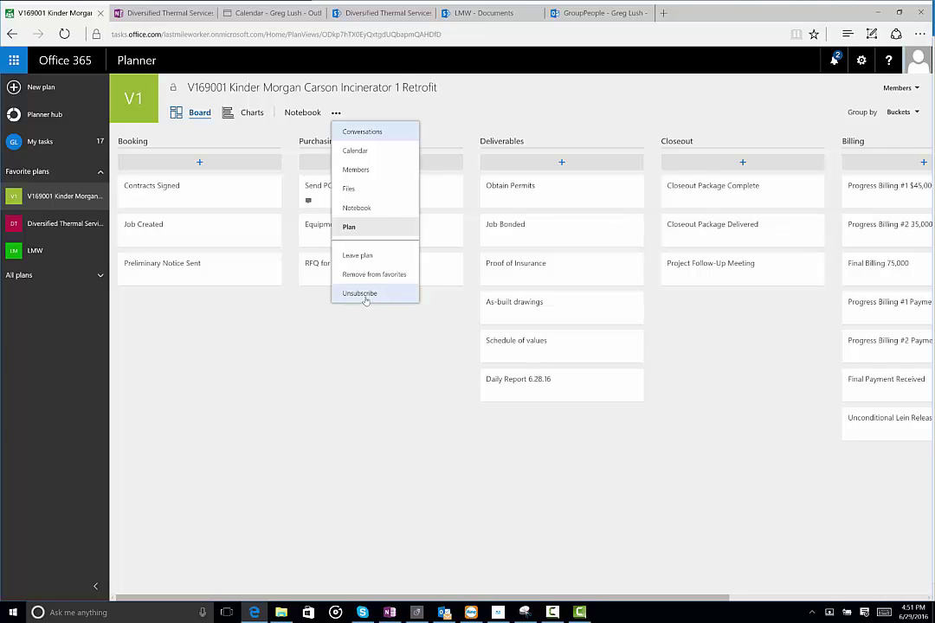
click(77, 227)
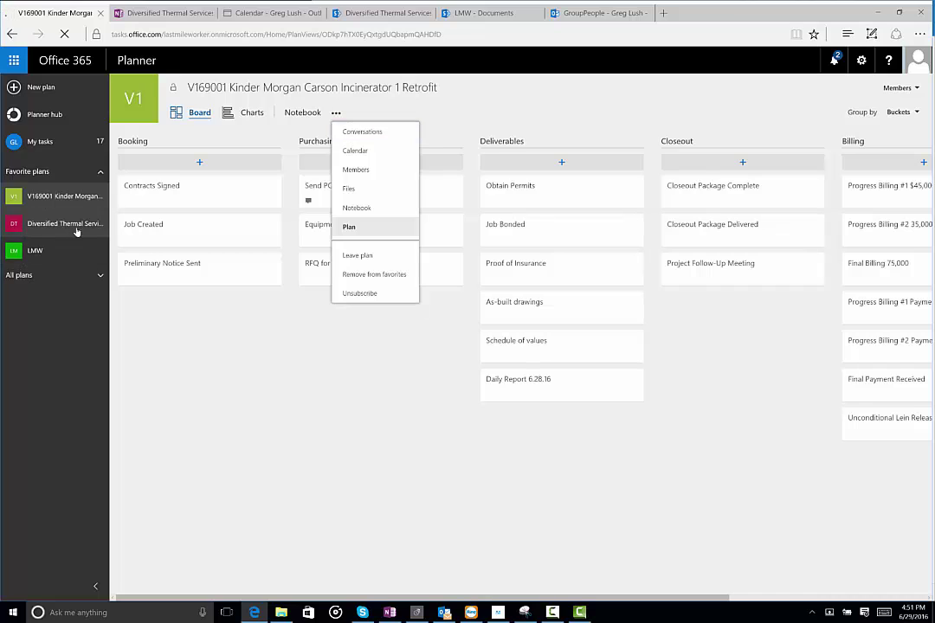